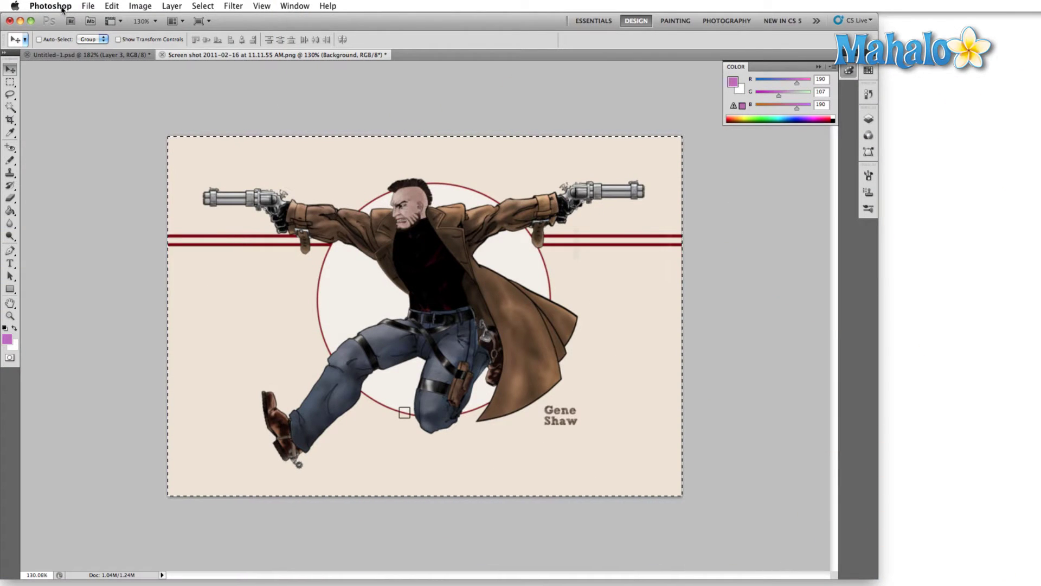
Step: Open the General page of Photoshop's Preferences from the Photoshop menu
left_click(68, 7)
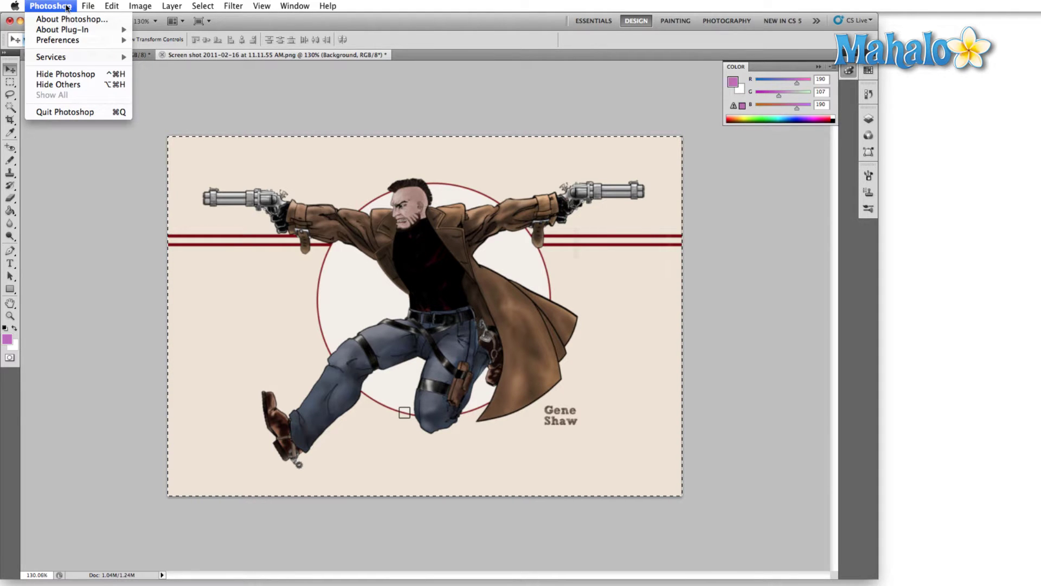
mouse_move(67, 44)
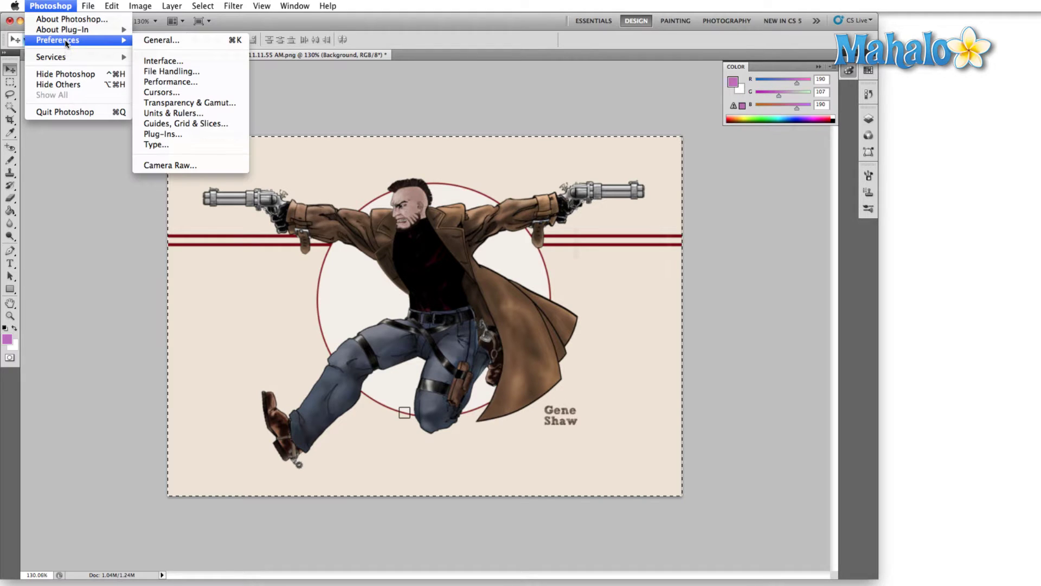
mouse_move(108, 10)
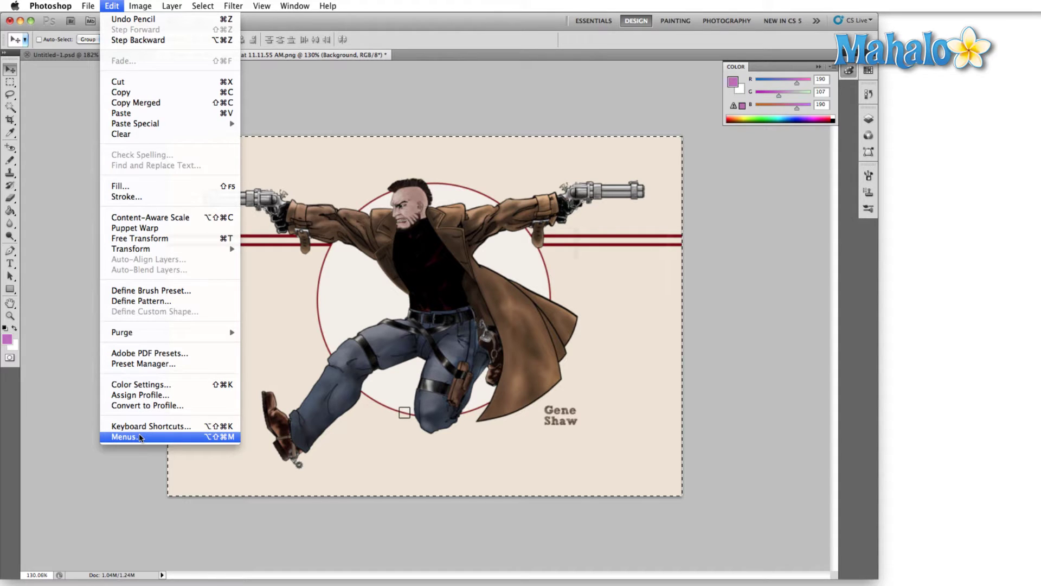
mouse_move(47, 3)
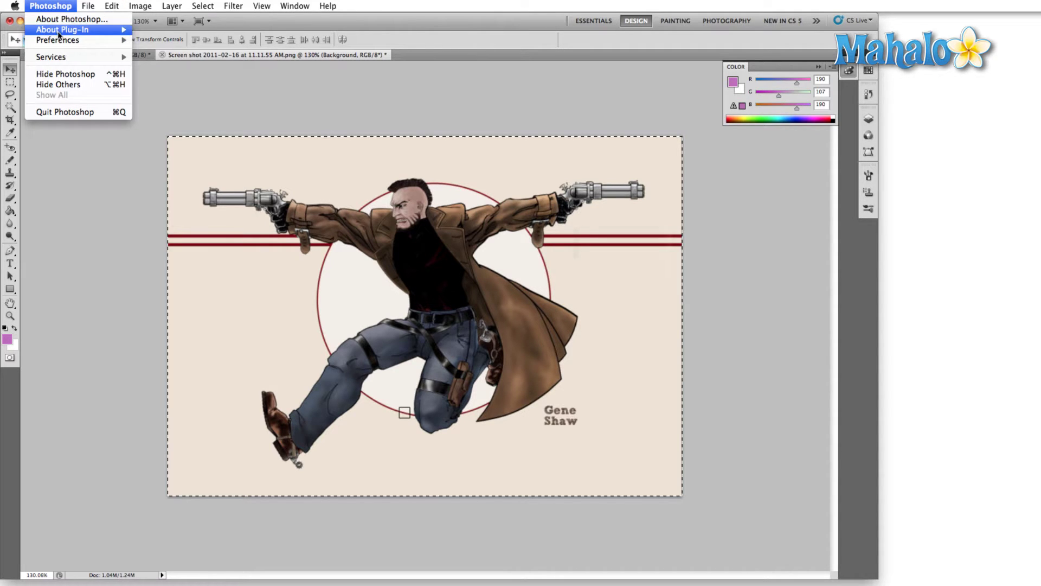
left_click(194, 40)
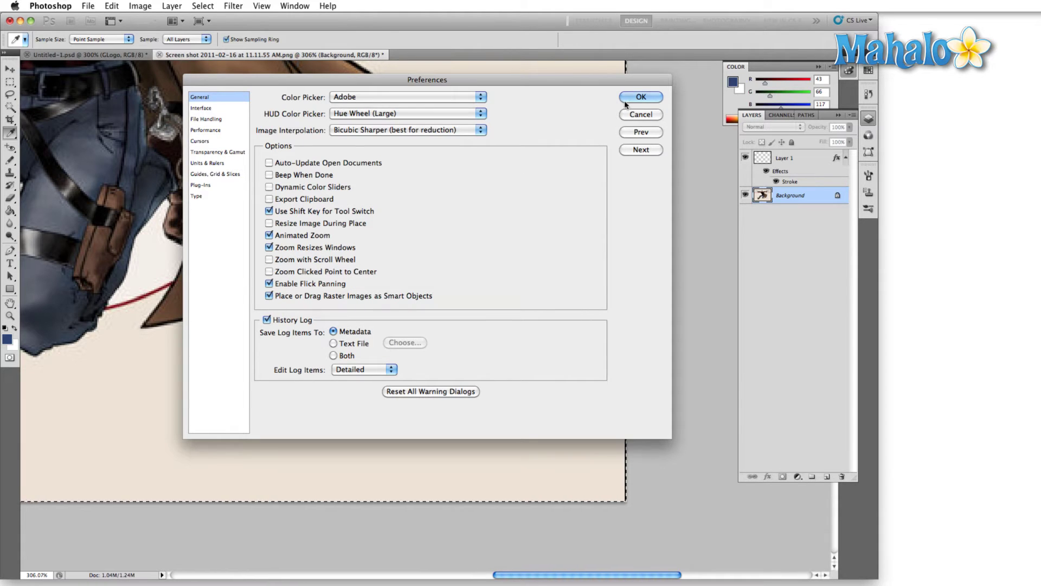
Step: Confirm preferences with Resize Image During Place off and smart-object placing on, then fit the illustration to the window
left_click(640, 97)
key("v")
key("super+0")
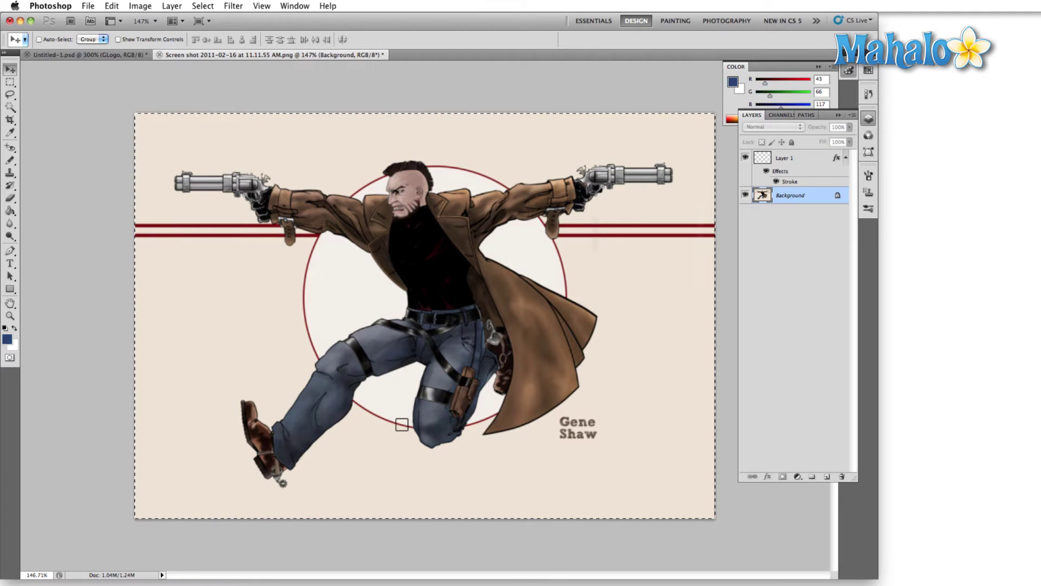
Step: Place GLogo.jpg as a smart object and scale it to a small square near the figure's head
left_click_drag(868, 304, 398, 285)
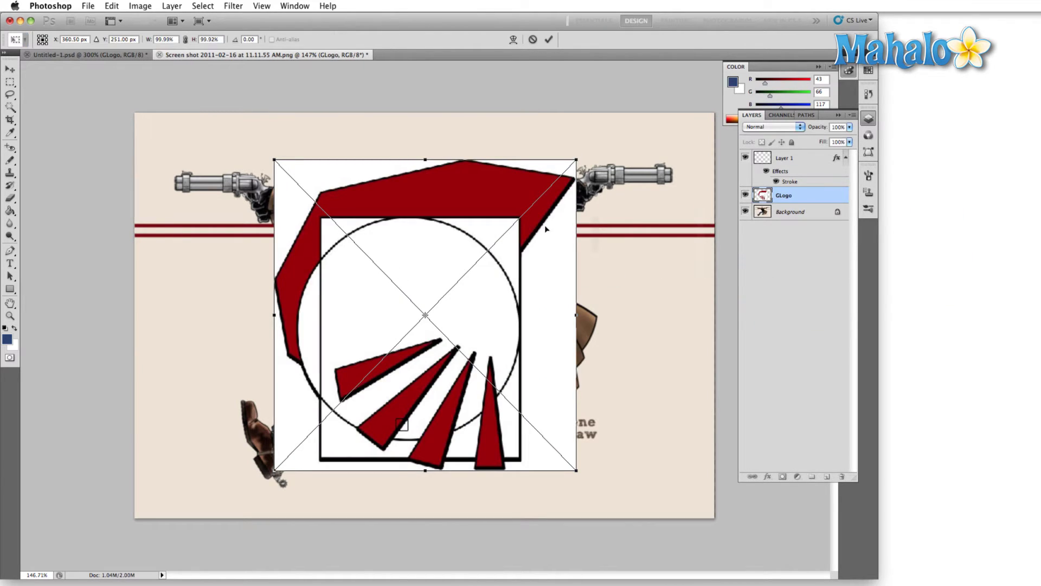
key("Return")
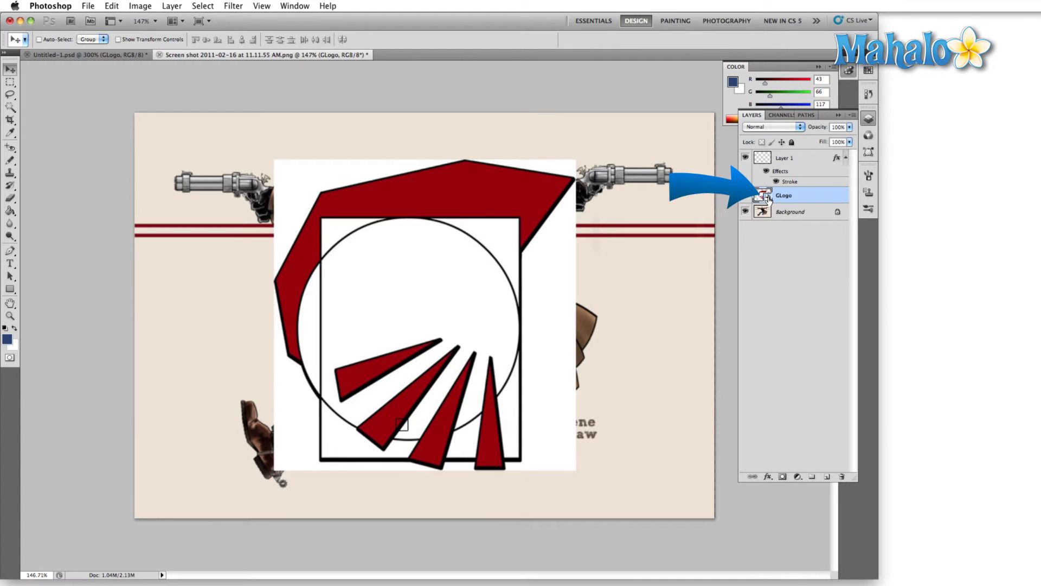
key("super+t")
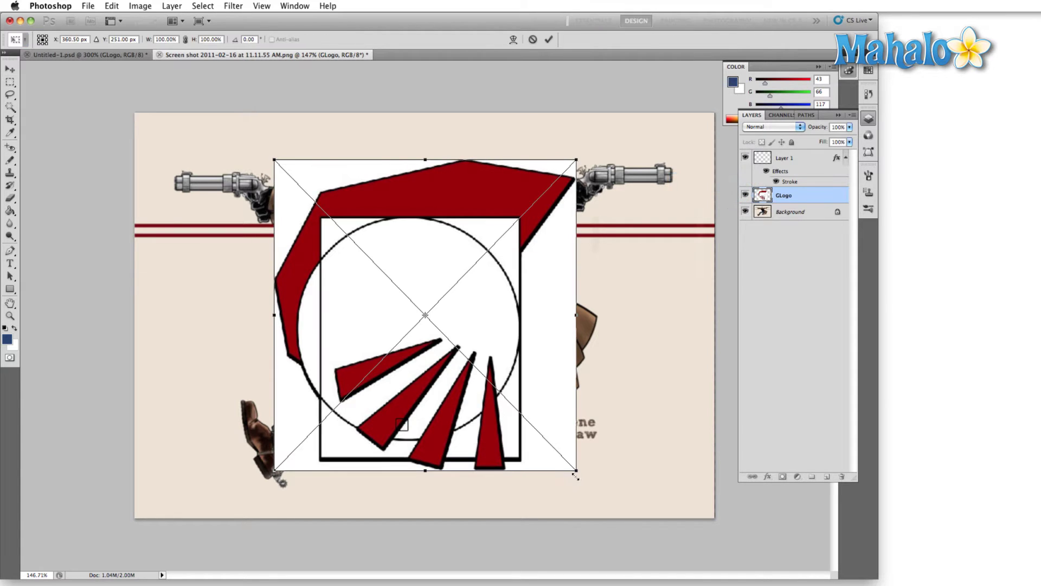
left_click_drag(575, 476, 335, 286)
key("Return")
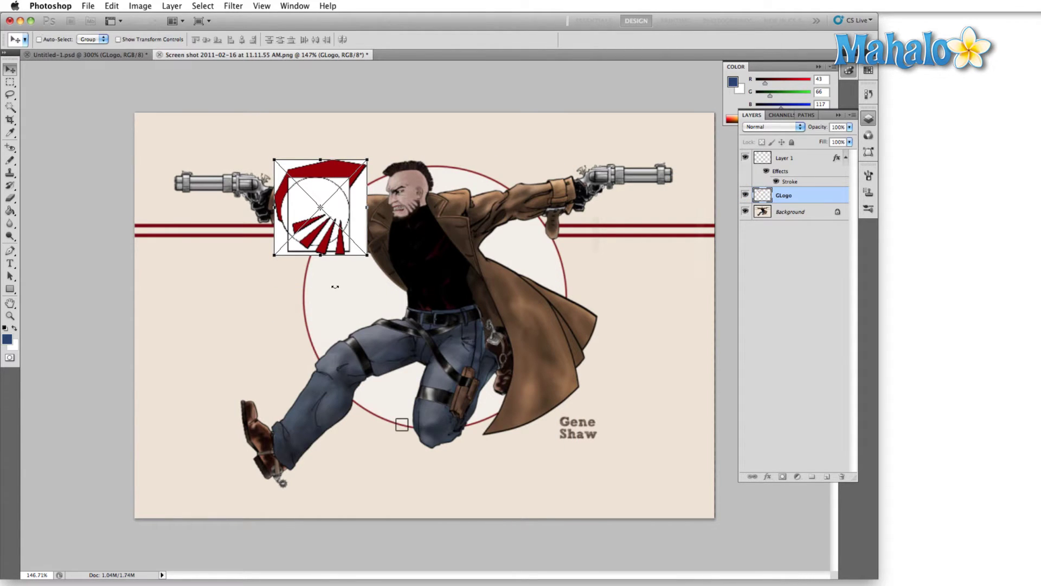
key("super+plus")
scroll(289, 217, "up", 3)
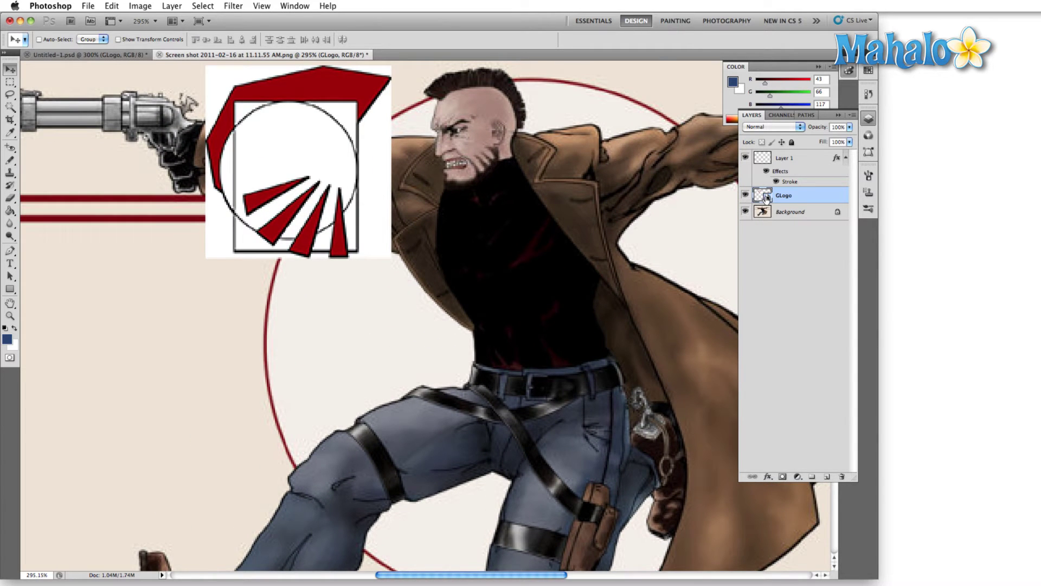
double_click(767, 198)
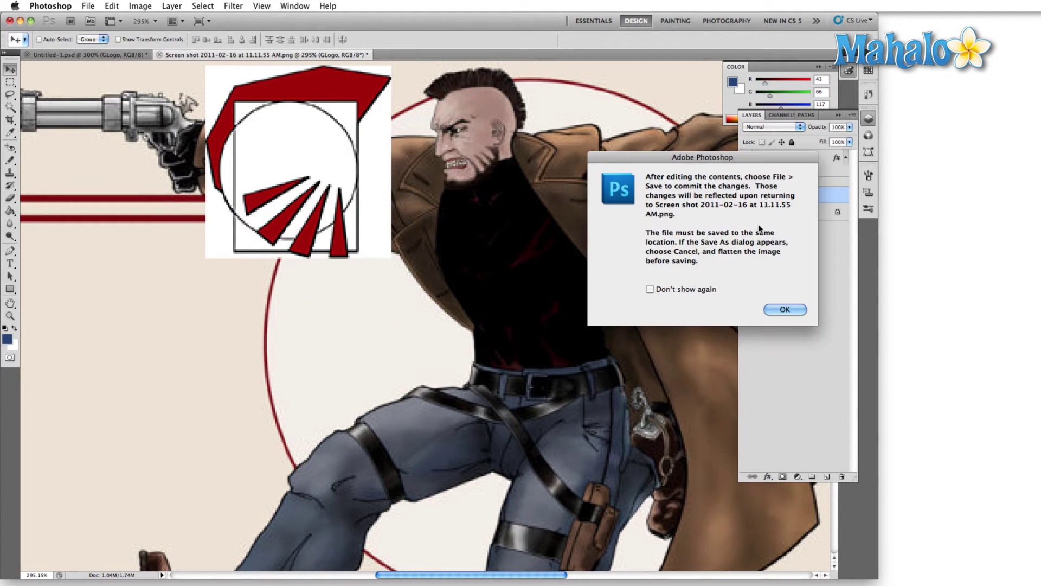
left_click(773, 310)
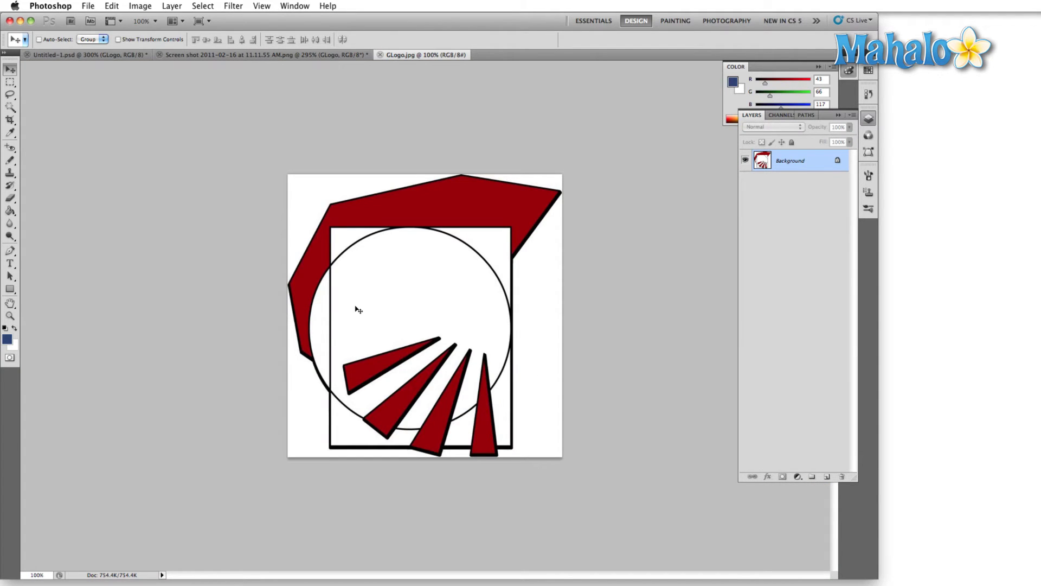
left_click(380, 55)
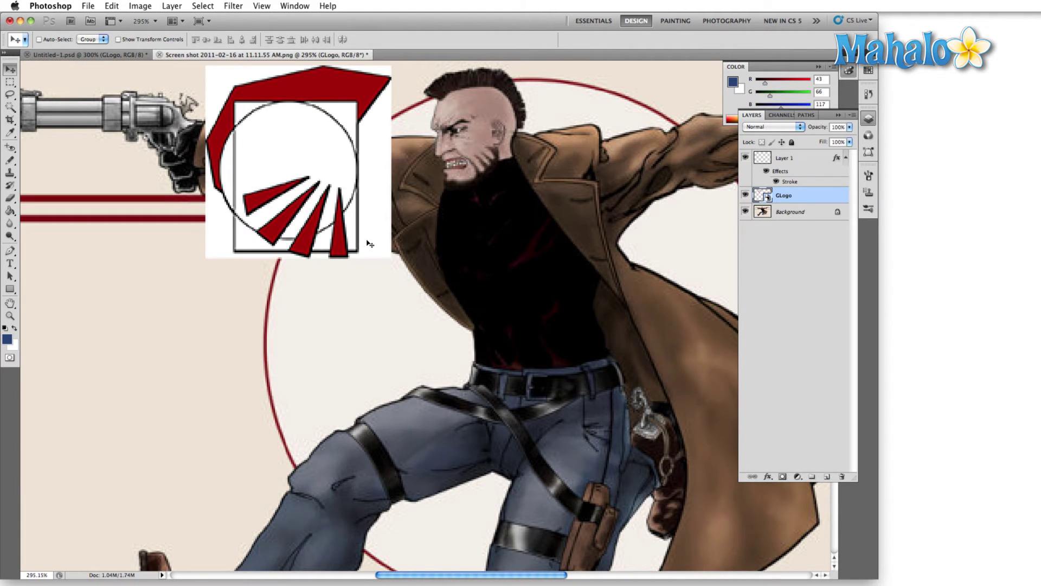
key("super+0")
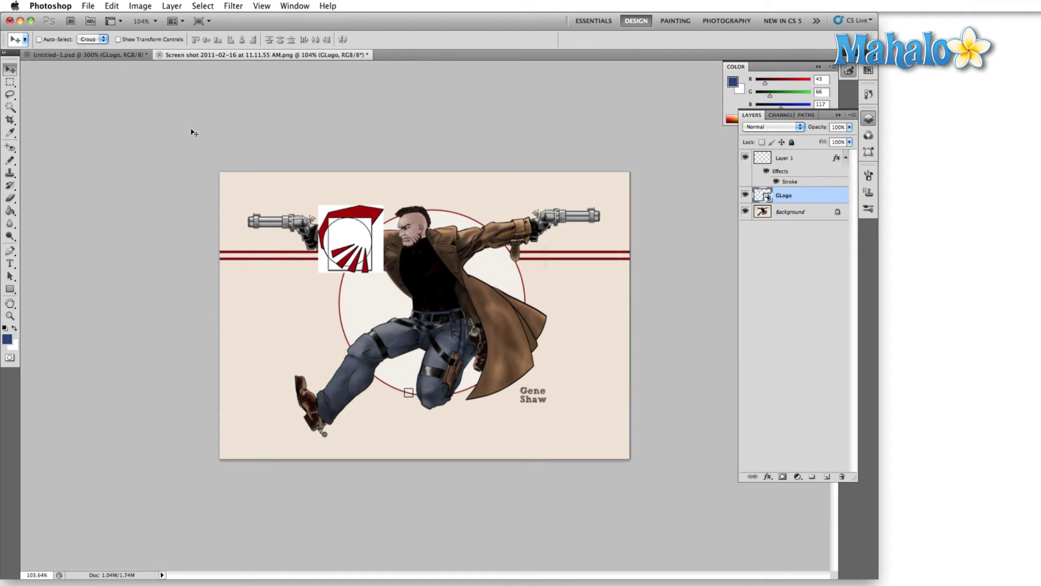
Step: Turn off Place or Drag Raster Images as Smart Objects in General Preferences
key("i")
key("super+k")
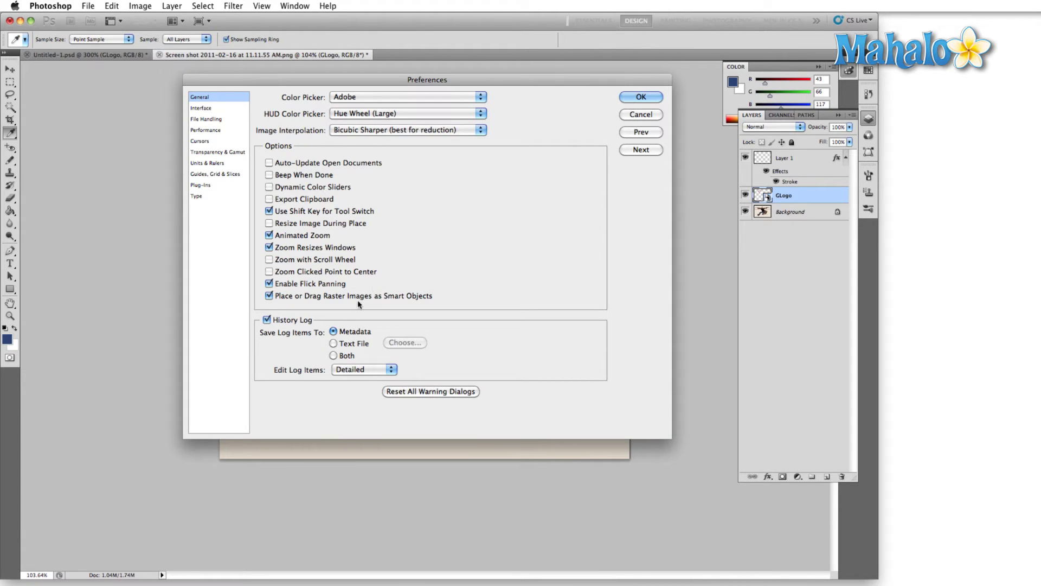
left_click(391, 295)
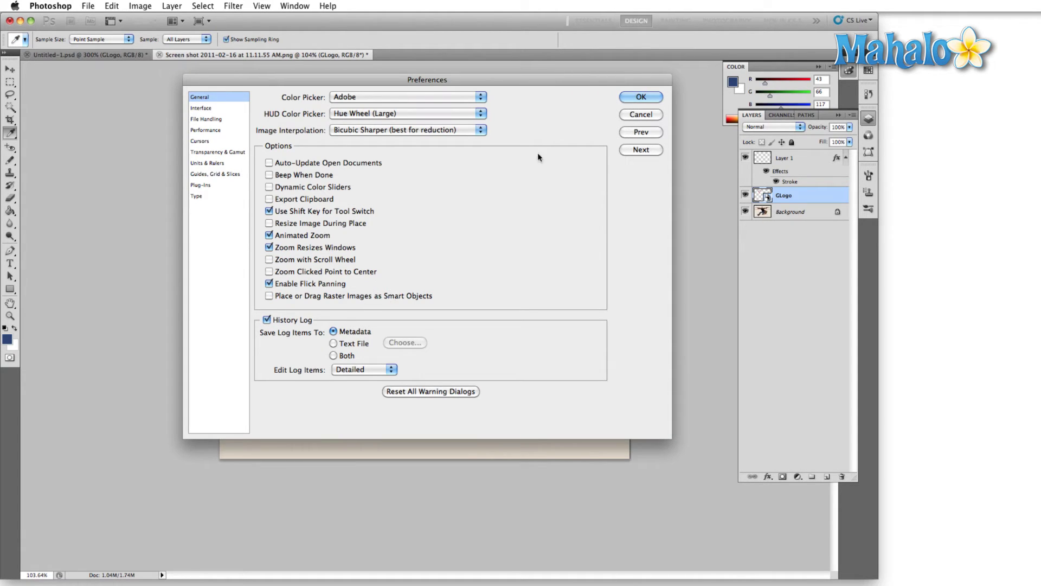
left_click(631, 101)
Step: Place a second GLogo.jpg as a raster layer and shrink it to match the first logo
key("v")
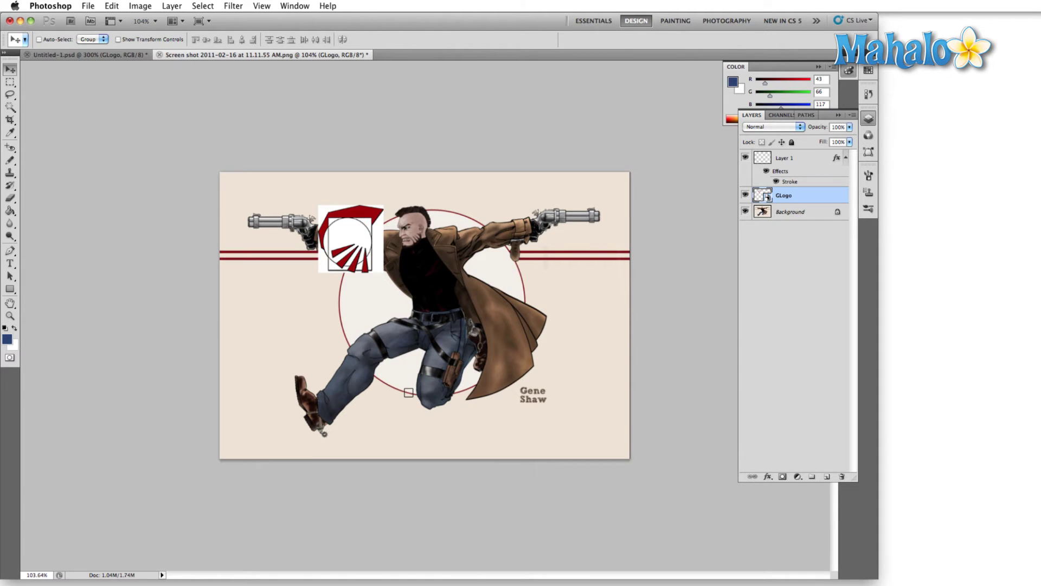
left_click_drag(1031, 271, 478, 261)
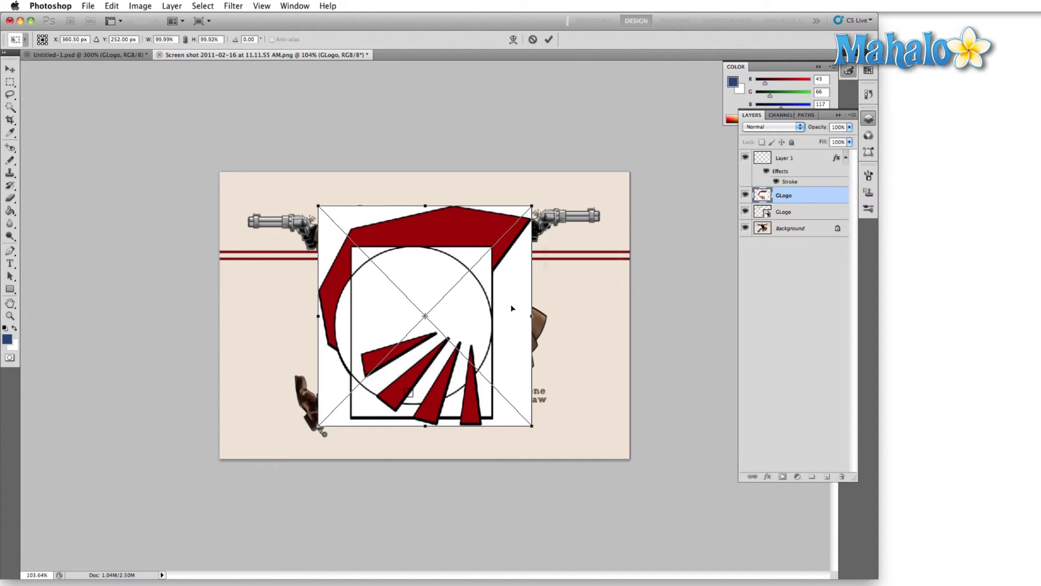
key("Return")
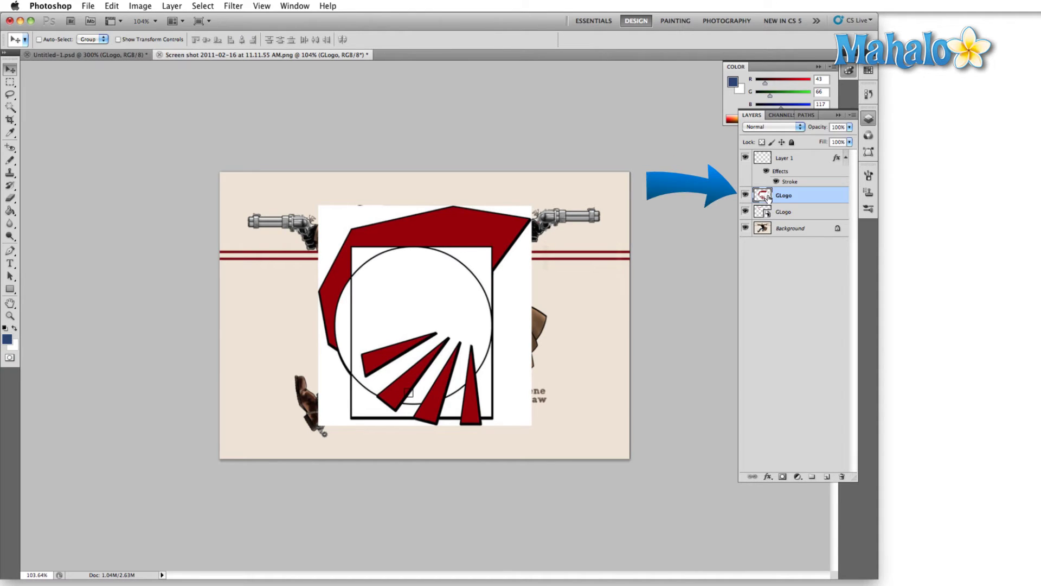
key("super+t")
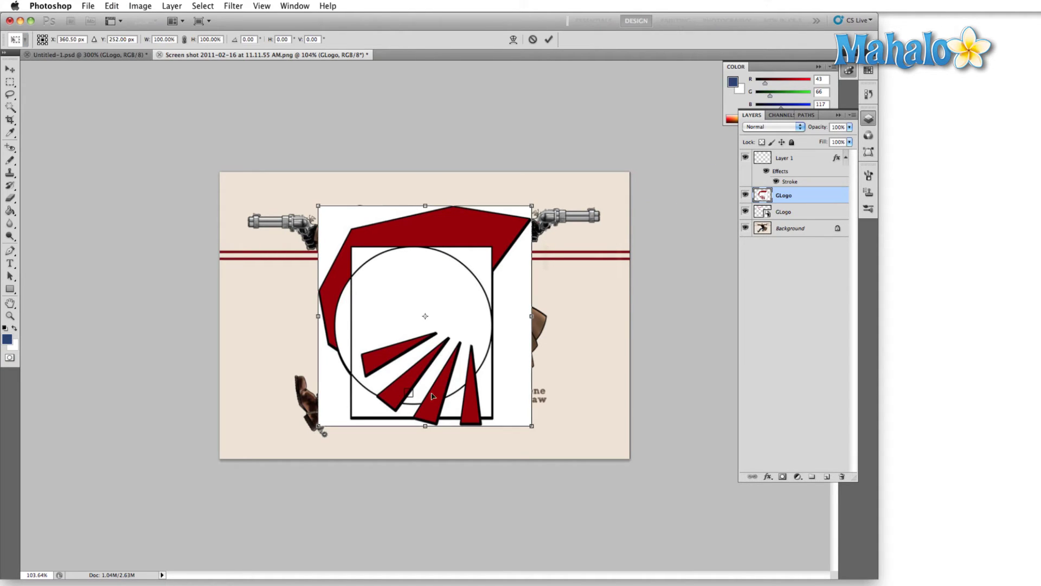
left_click_drag(532, 428, 424, 257)
key("Return")
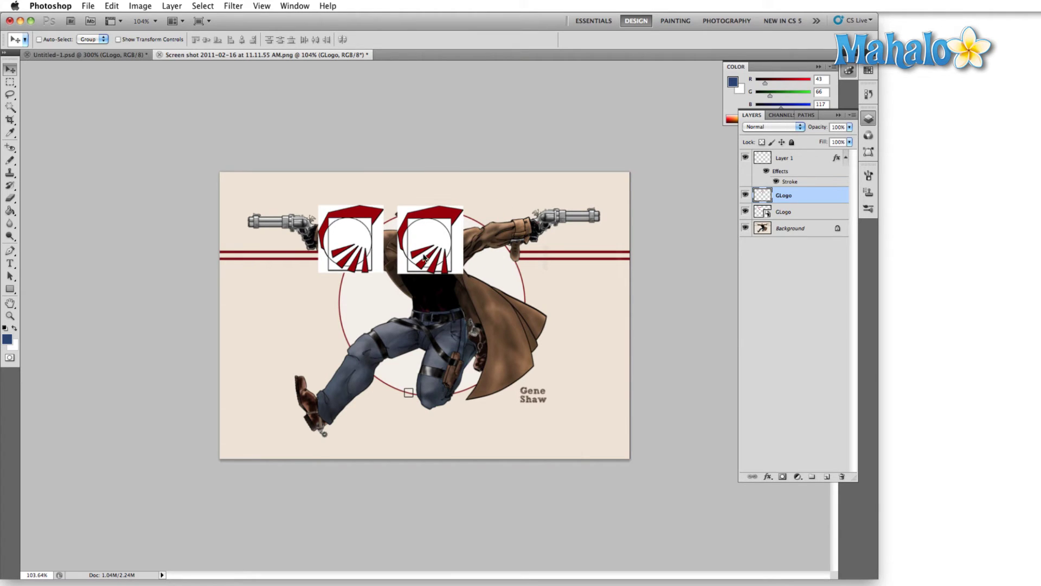
Step: Scale both GLogo layers together to about 271% and move them left to flank the figure
left_click(793, 217, "shift")
key("ctrl+t")
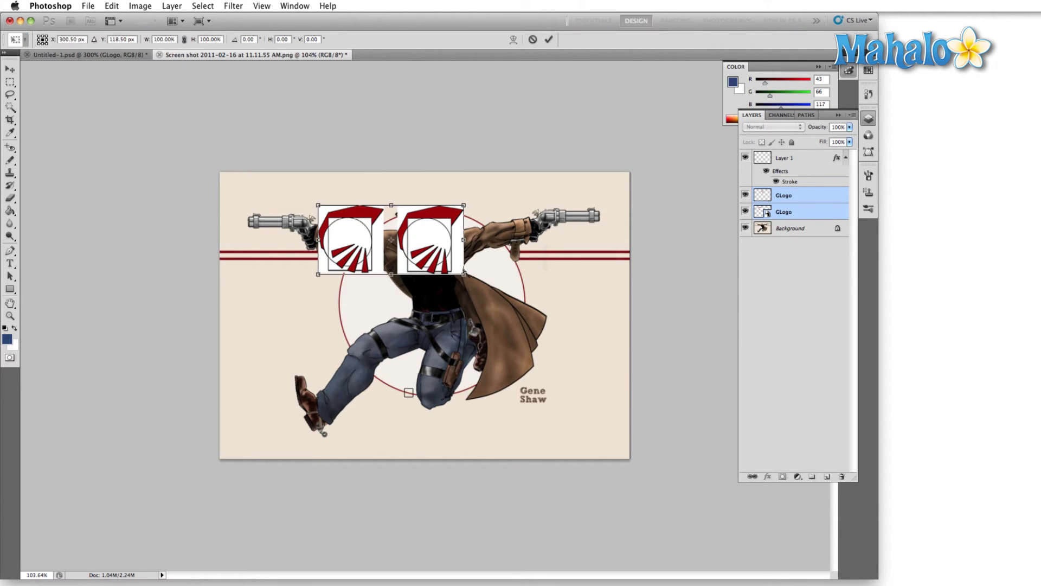
left_click_drag(465, 274, 705, 426)
key("Return")
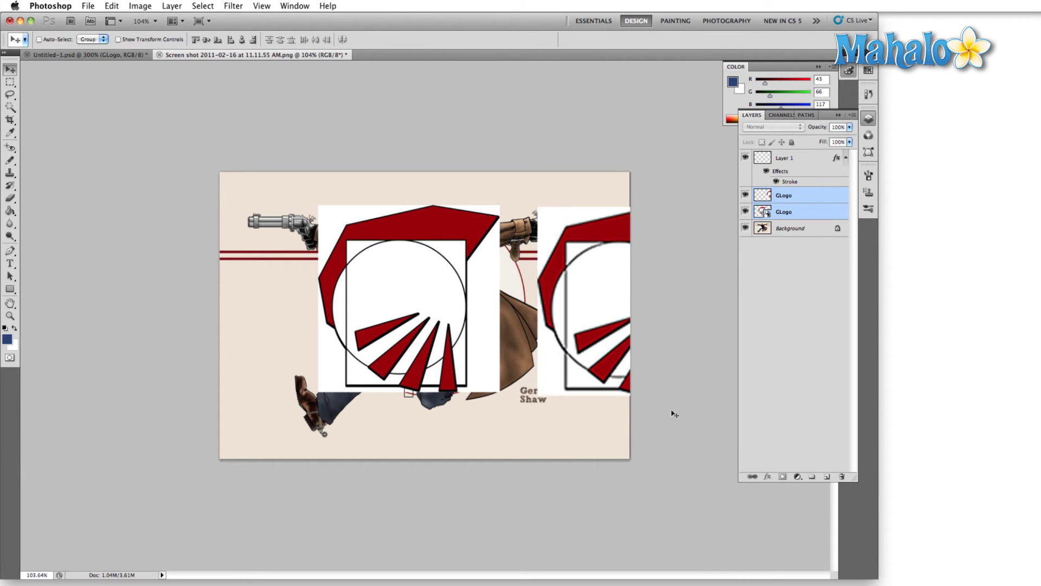
left_click_drag(576, 339, 486, 338)
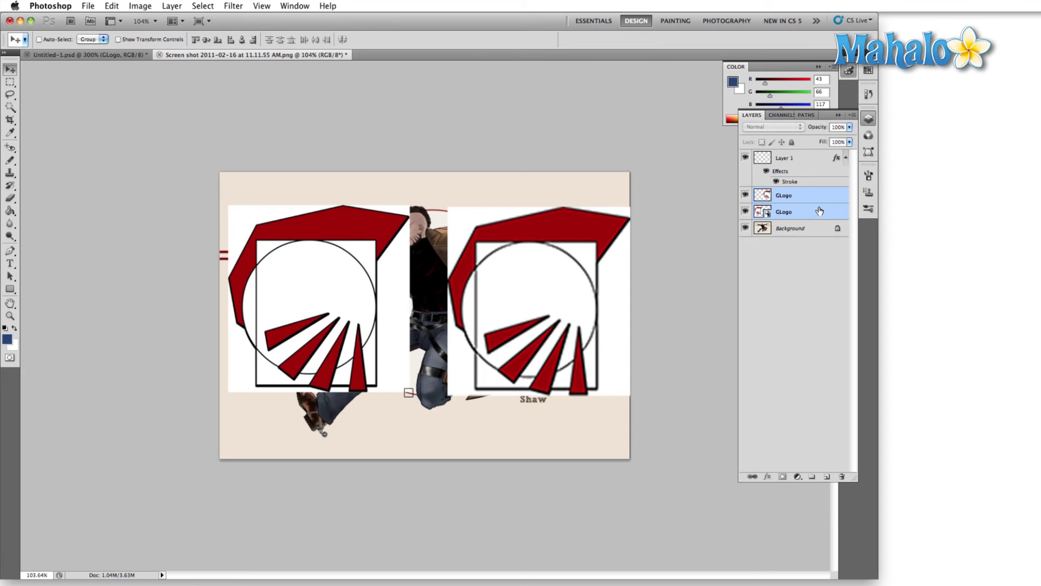
Step: Open the smart-object GLogo's source in its own tab, then return to the Screen shot document
left_click(757, 345)
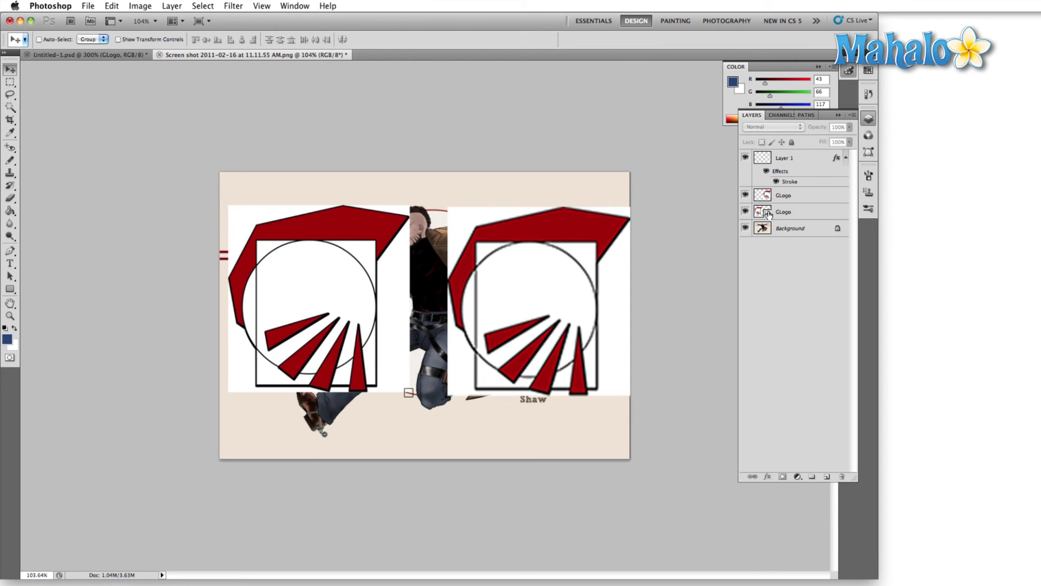
double_click(769, 215)
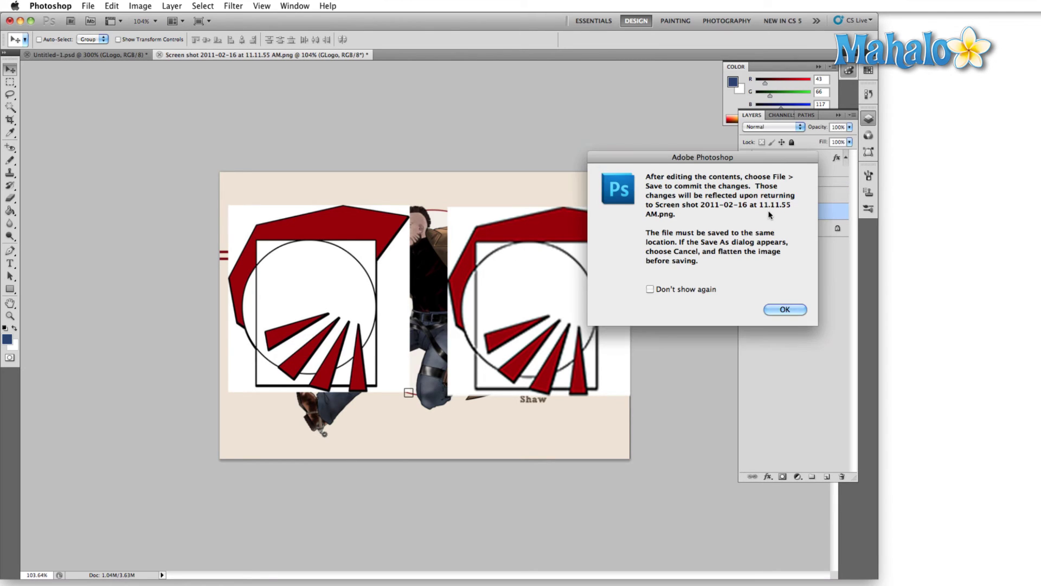
left_click(785, 310)
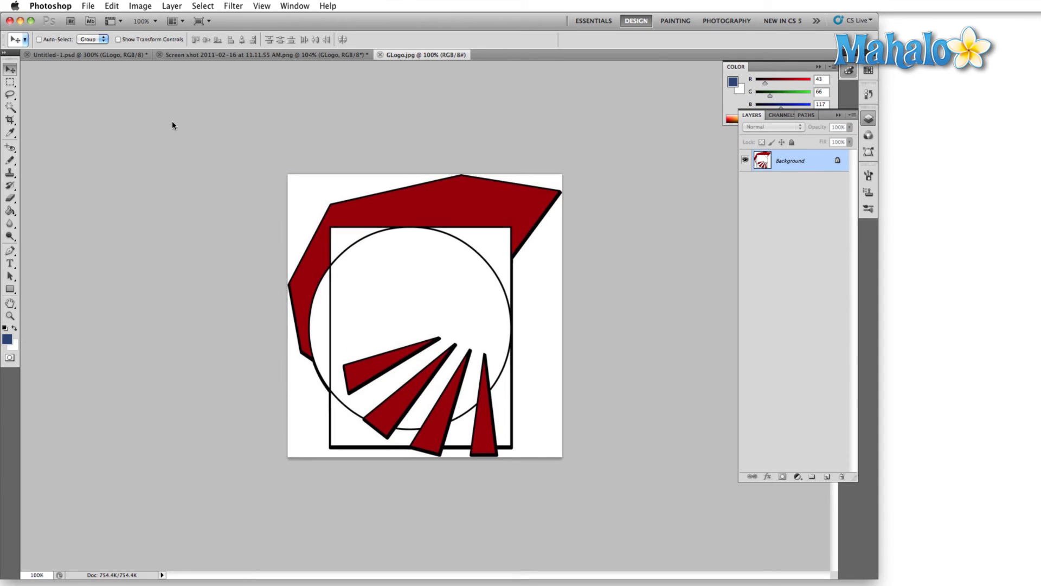
left_click(190, 58)
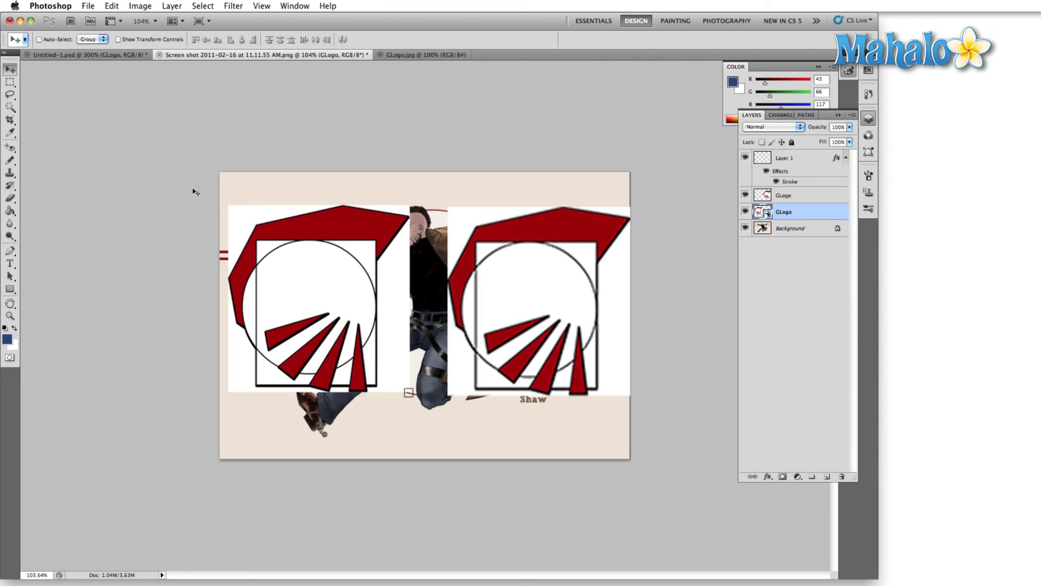